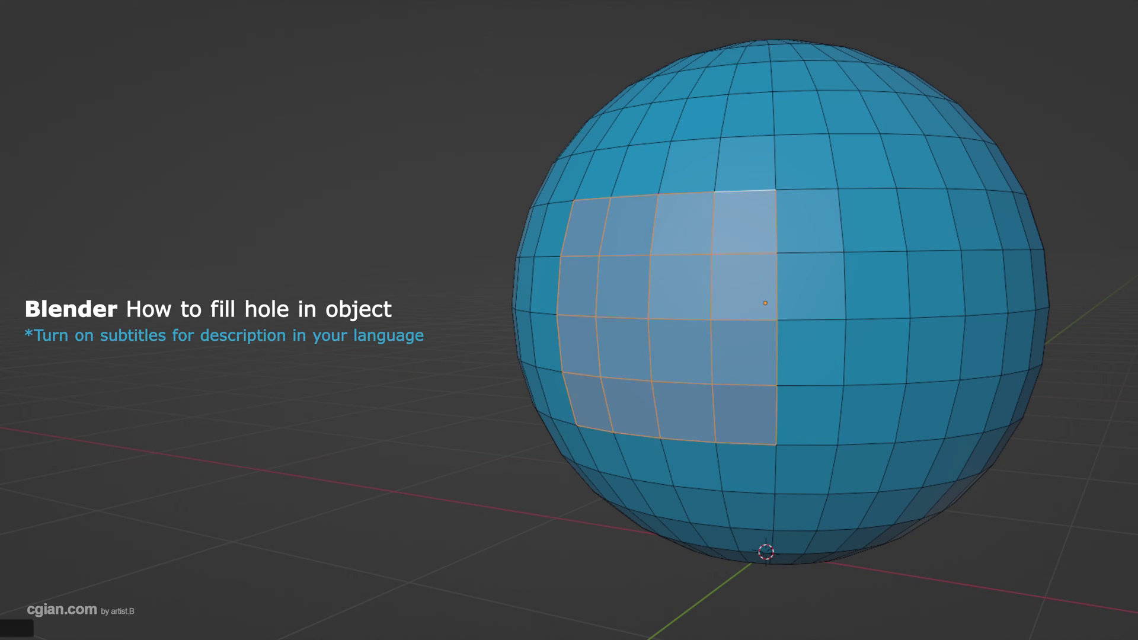
Clear the current selection and box-select the camera, cube and light
key(alt+a)
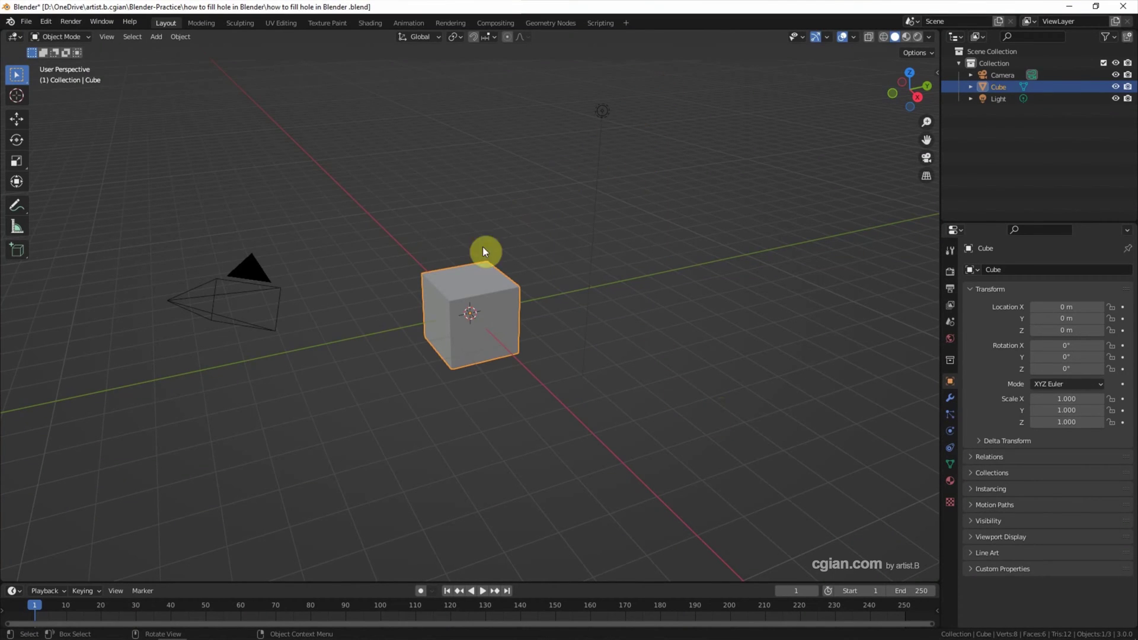
drag(666, 79, 126, 474)
Delete the three selected objects and add a UV sphere at the scene origin
key(Delete)
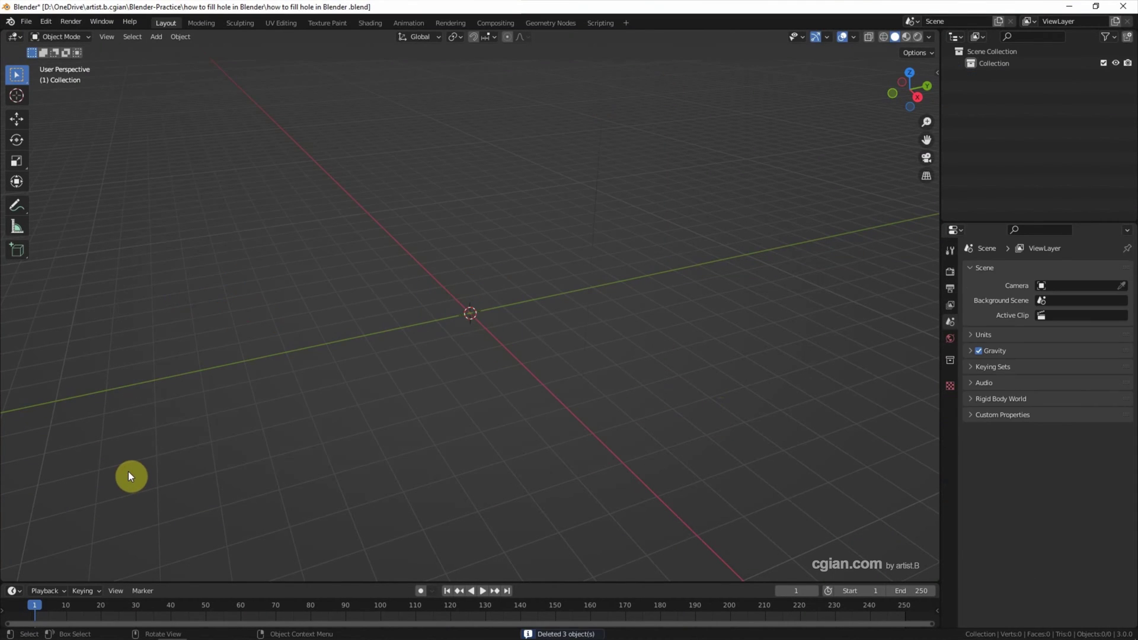
click(153, 38)
mouse_move(174, 50)
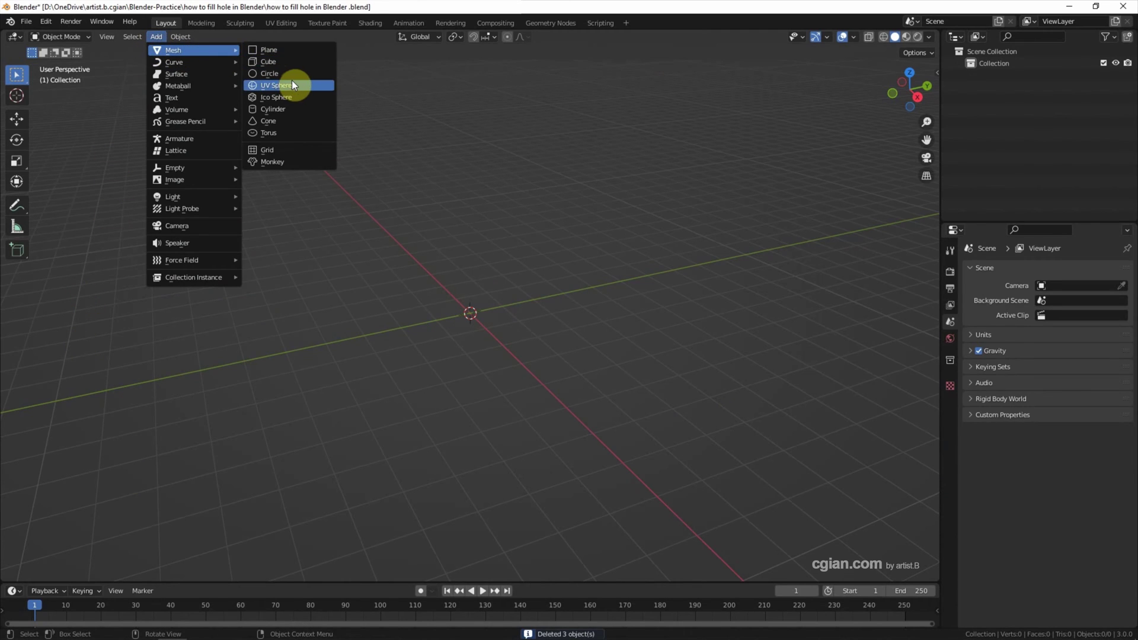
click(297, 84)
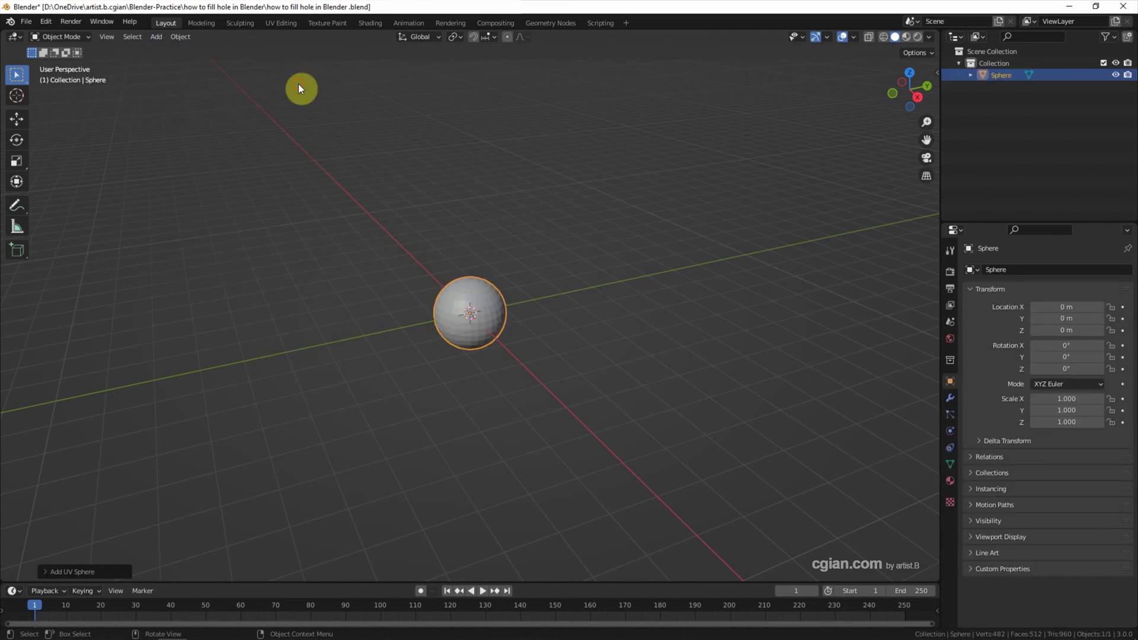
scroll(246, 367, up, 8)
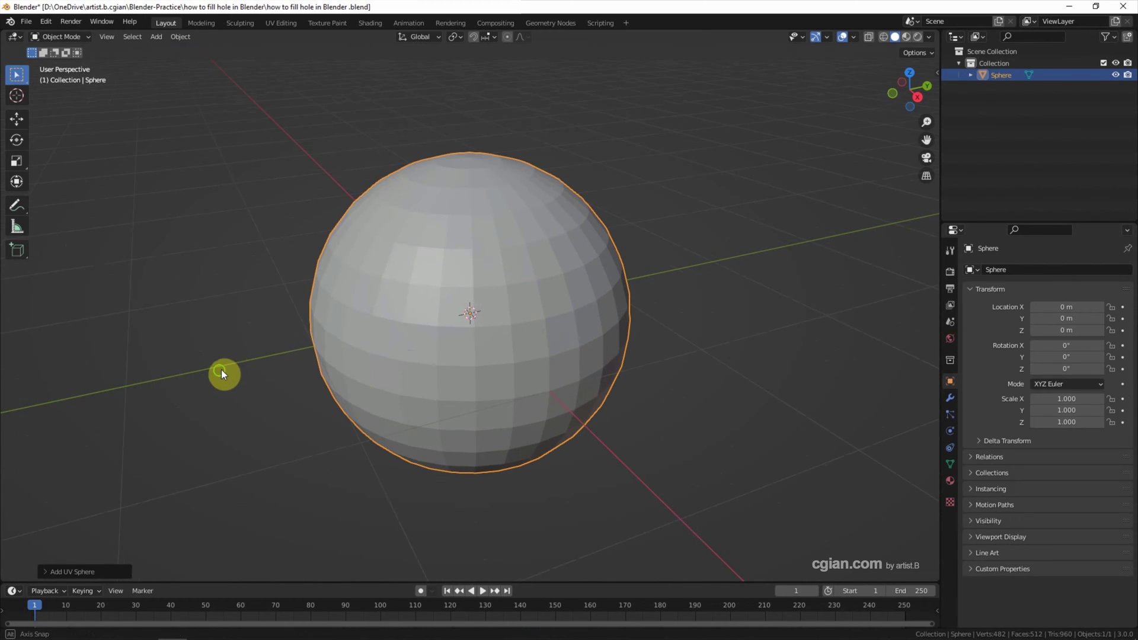
middle_drag(221, 370, 260, 363)
scroll(329, 342, up, 2)
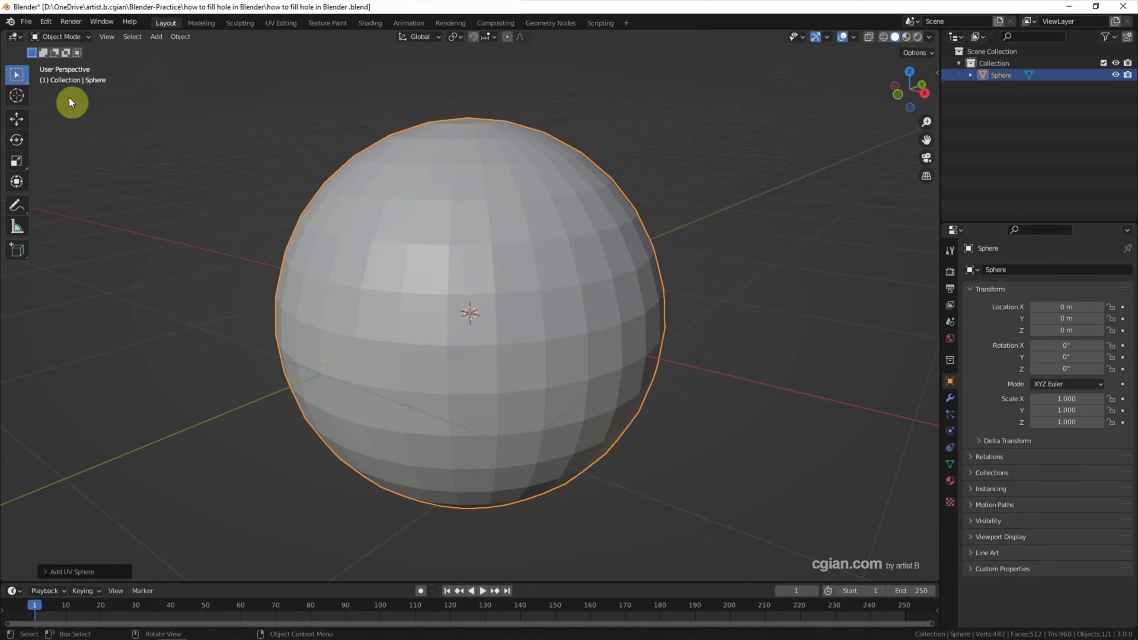
Put the sphere into Edit Mode with Face select mode
click(68, 39)
click(66, 62)
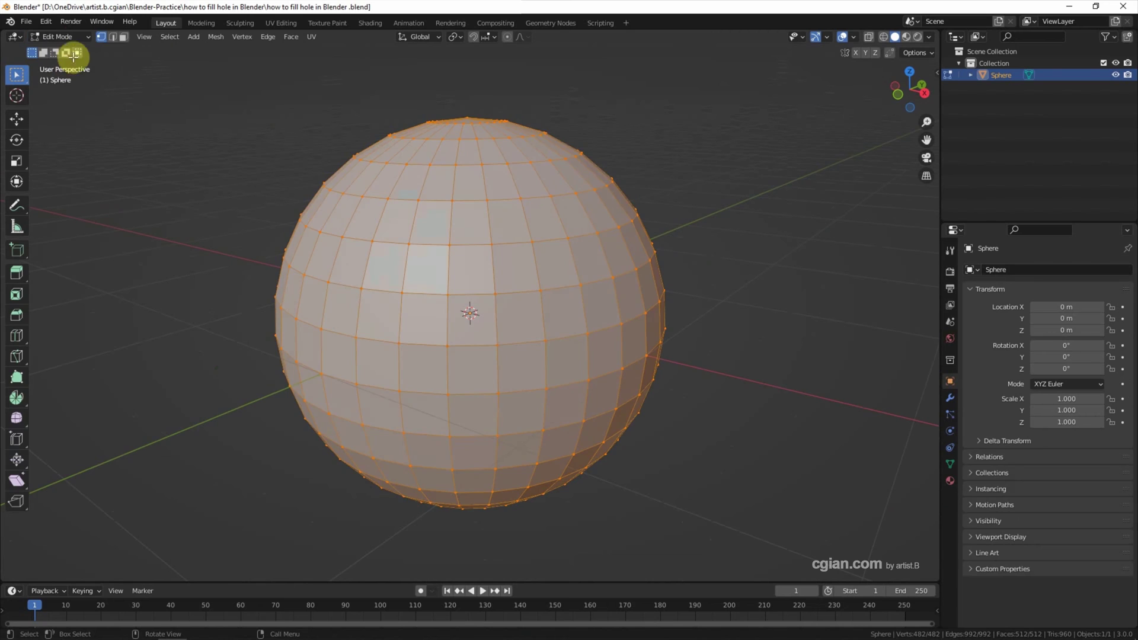
click(125, 39)
Select a rectangular block of faces on the sphere's front and delete them
middle_drag(193, 253, 316, 280)
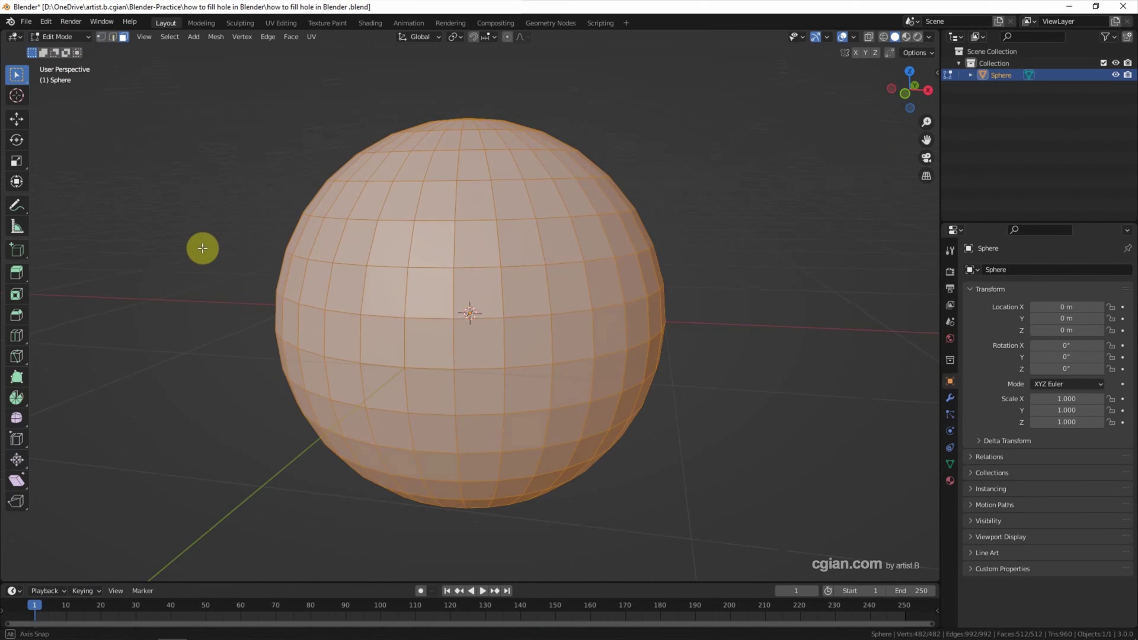
click(349, 277)
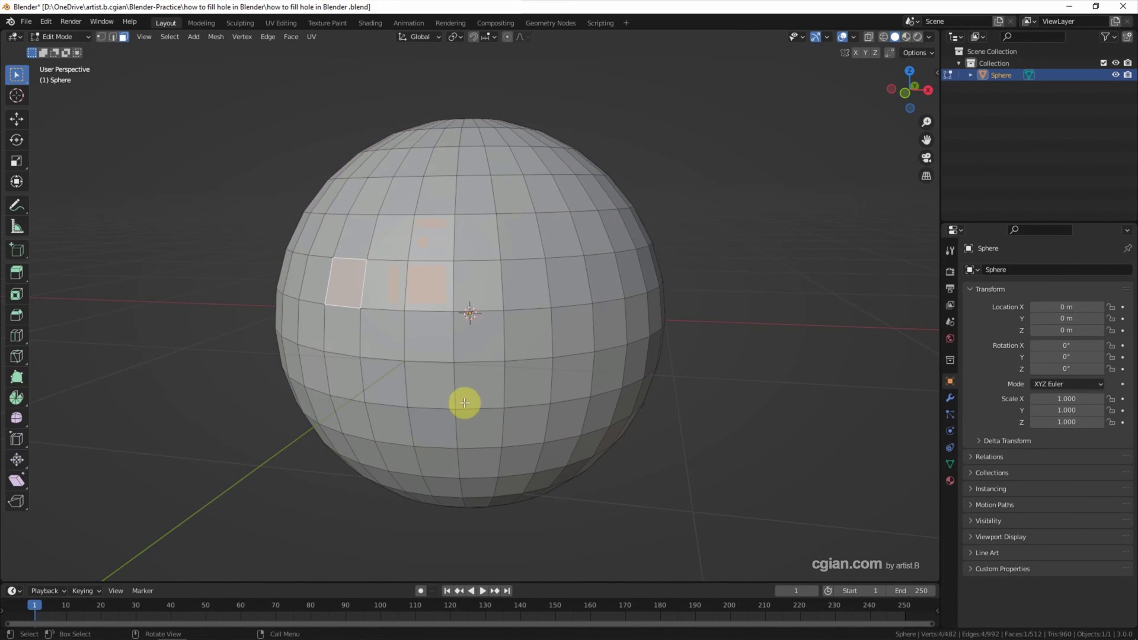
ctrl+shift+click(475, 424)
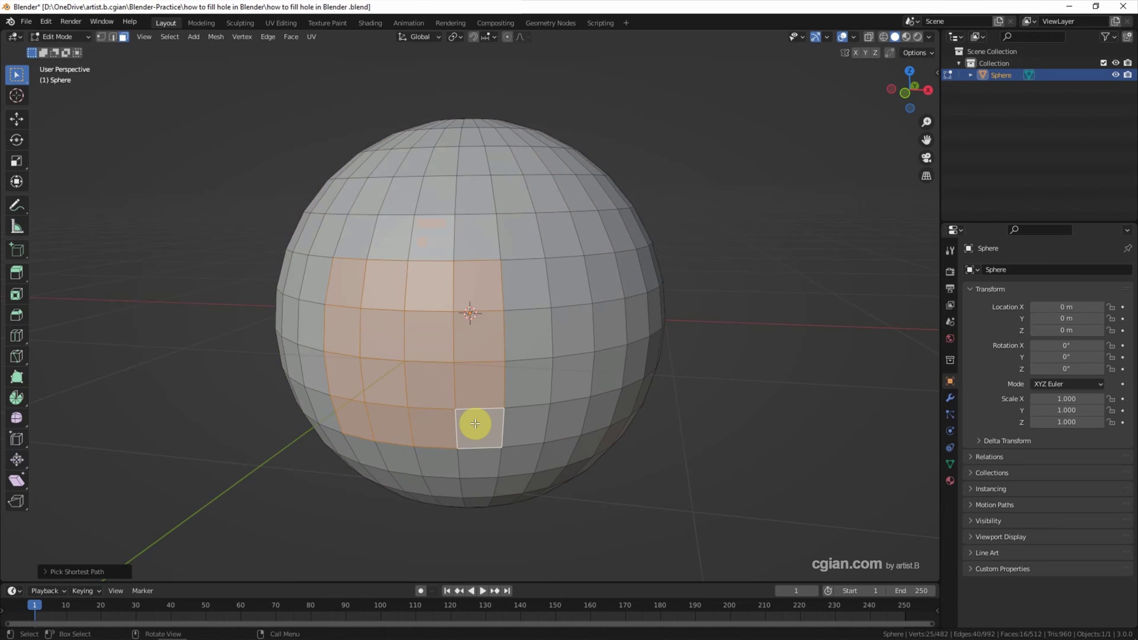
key(x)
click(475, 424)
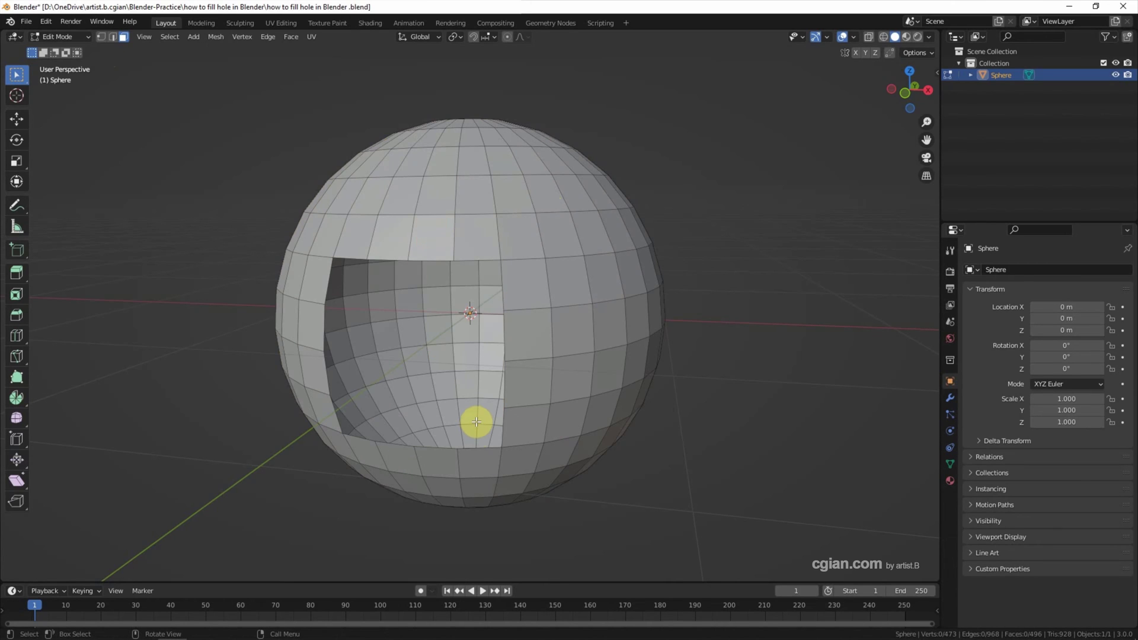
Switch to Edge select and select the edge loop bordering the hole
click(113, 36)
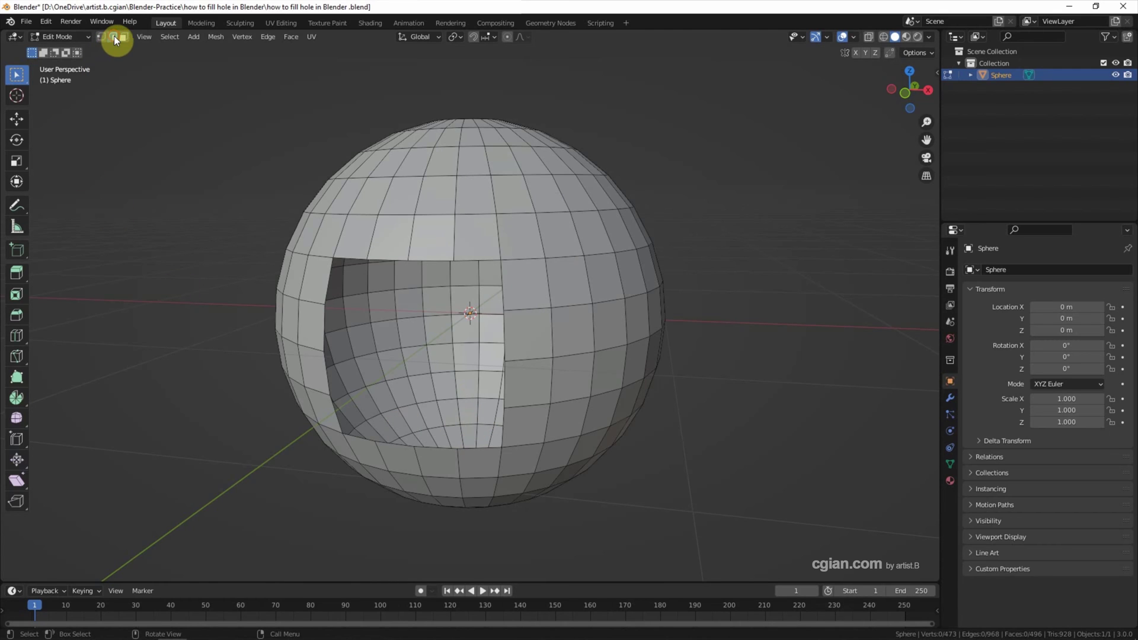
alt+click(467, 260)
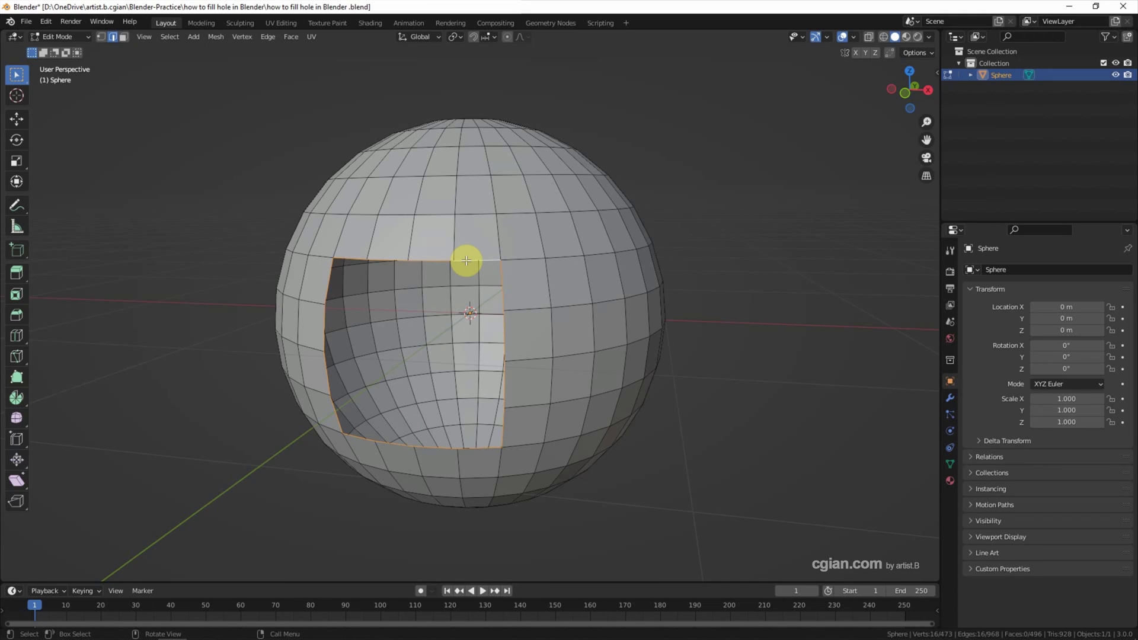
click(289, 38)
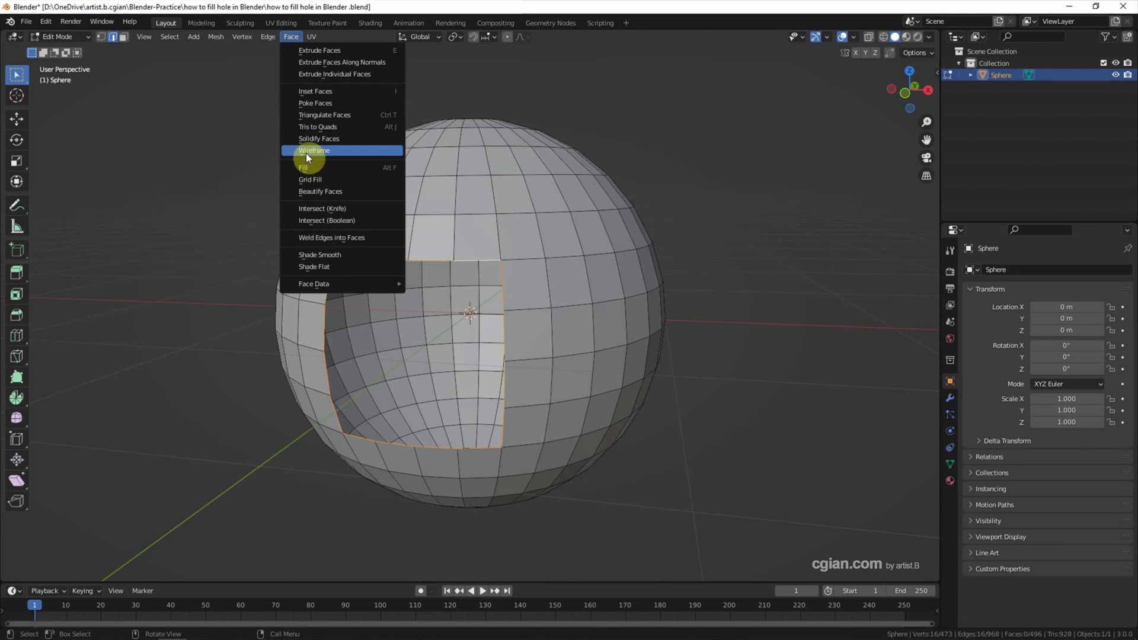
Fill the hole with triangles, toggling the Beauty option off and back on
click(380, 168)
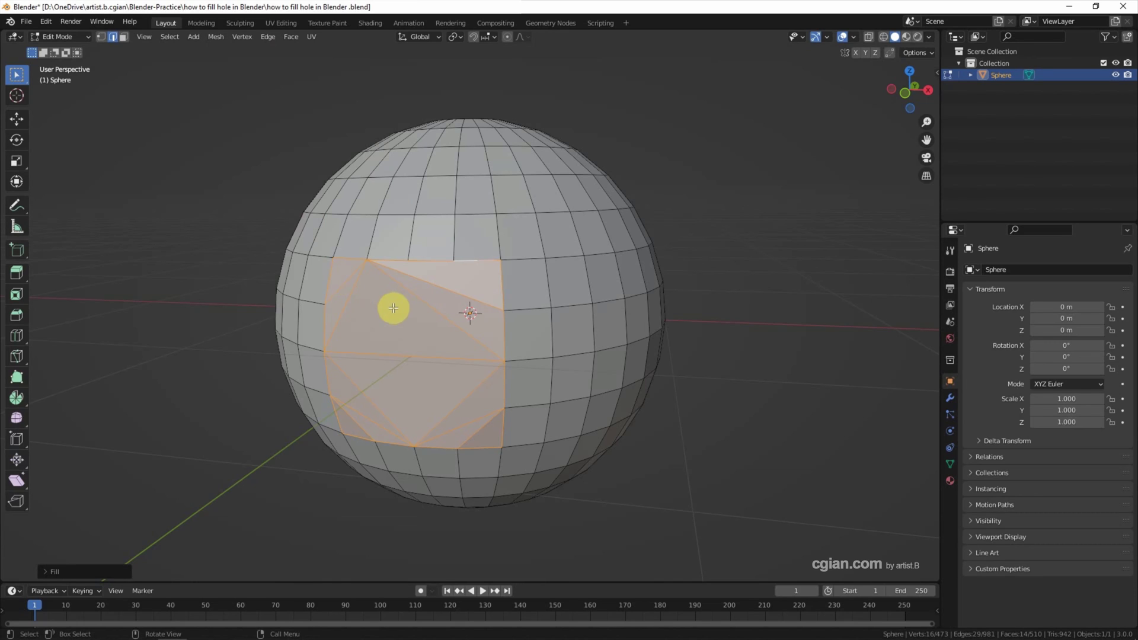
click(47, 572)
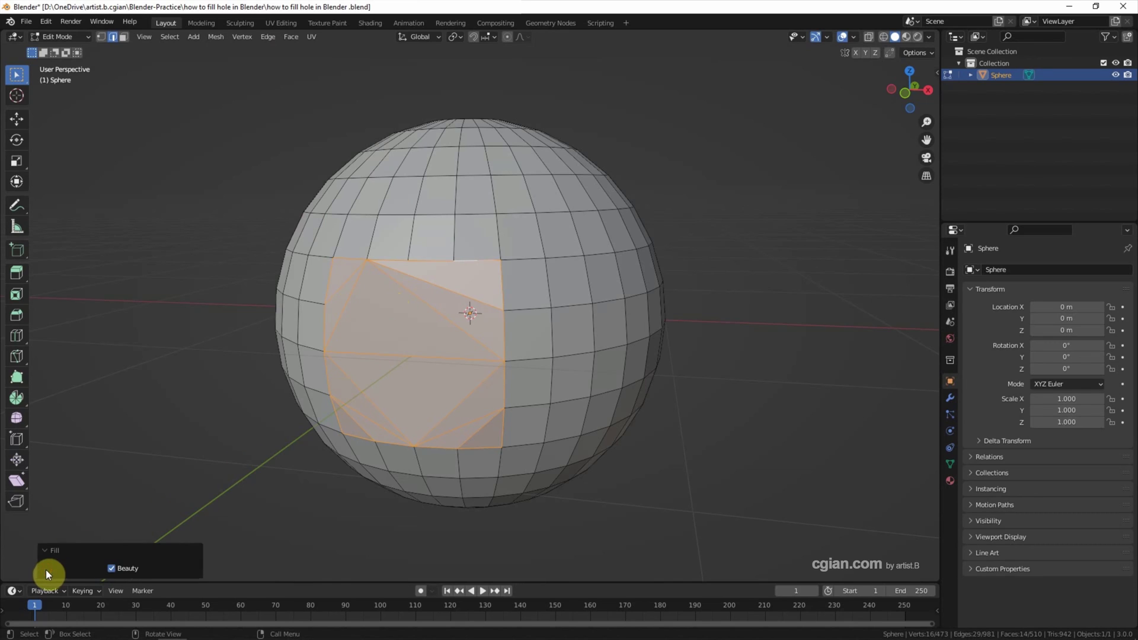
click(112, 570)
click(113, 569)
Undo the fill so the hole reopens with its border loop still selected
key(ctrl+z)
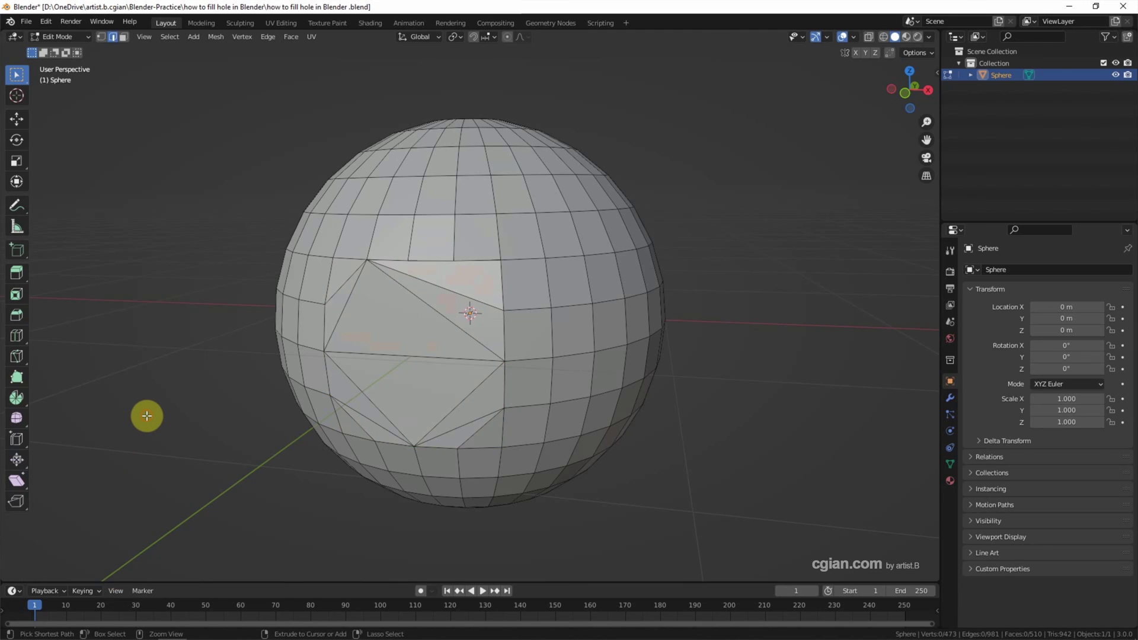
key(ctrl+shift+z)
key(ctrl+z)
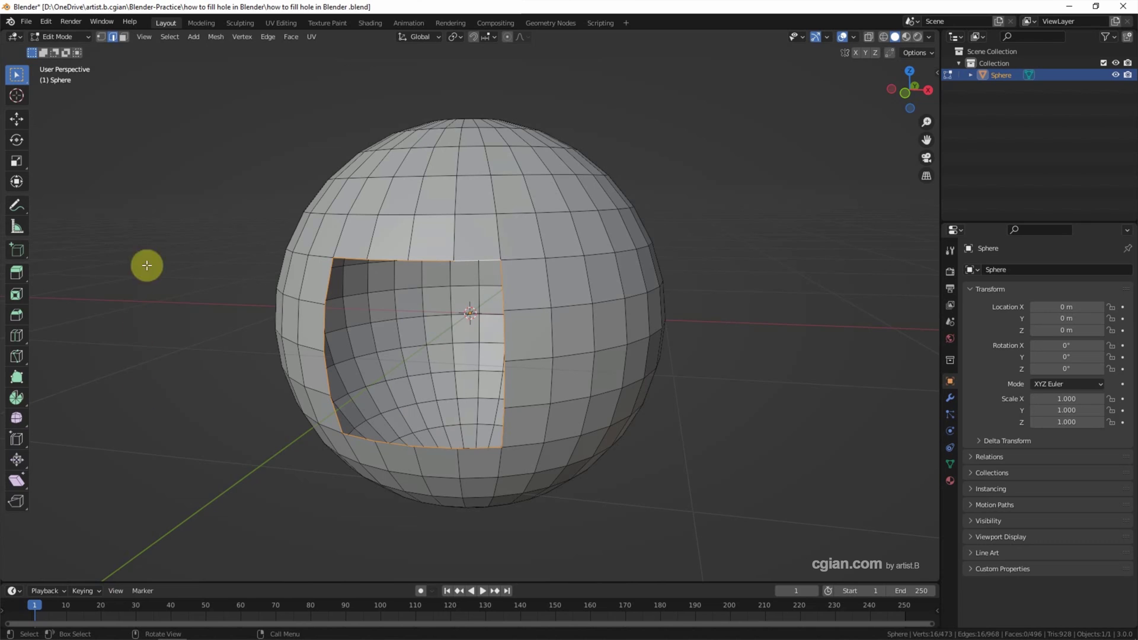
click(290, 37)
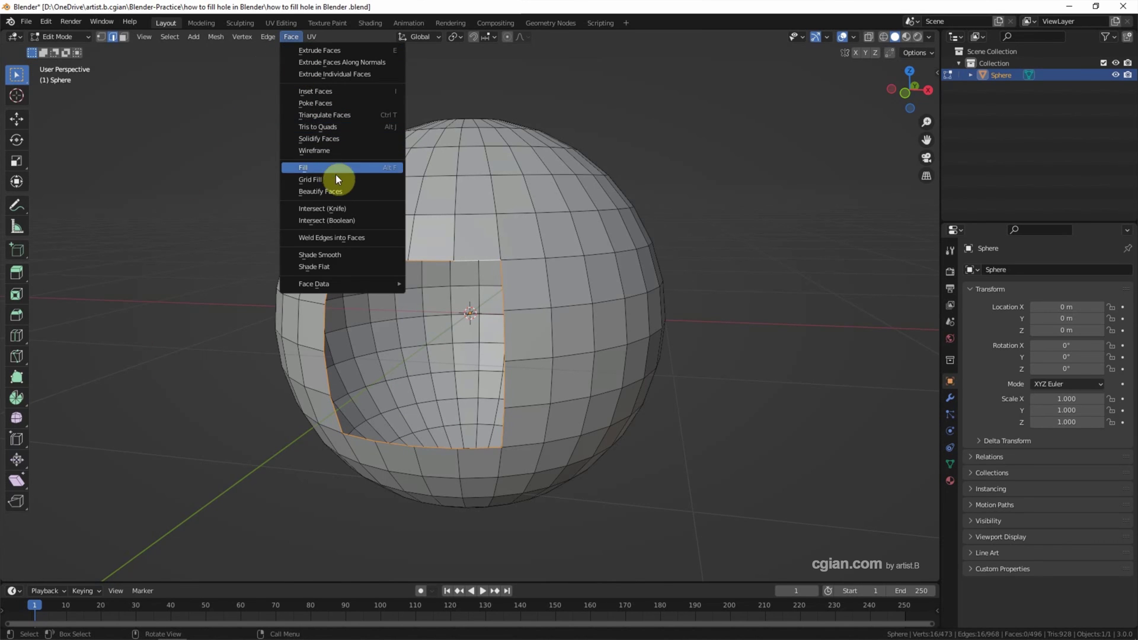